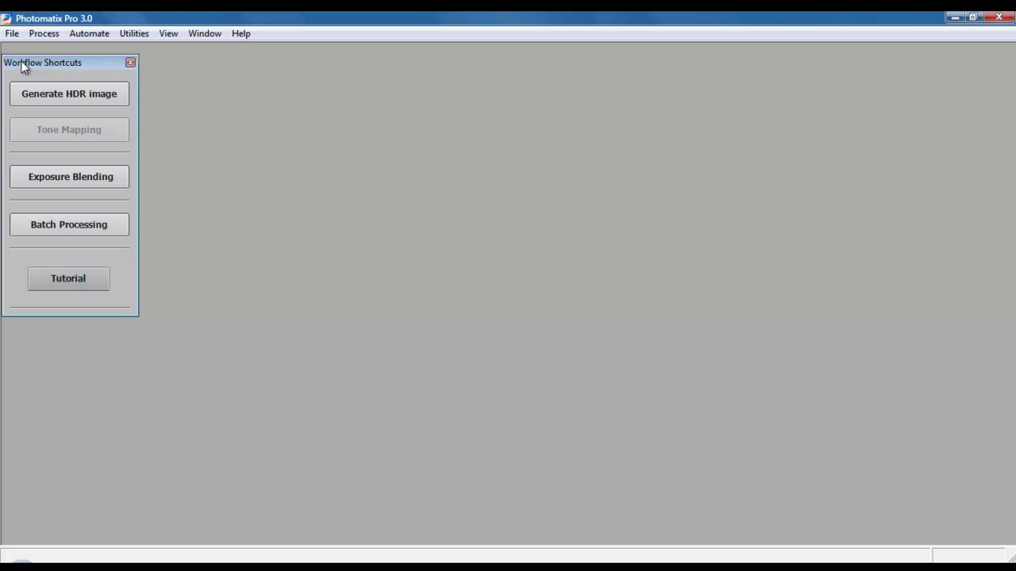
Step: Load the ten exposure JPGs from the JPG folder as sources, adding the last four separately, and confirm
{"action": "left_click", "coordinate": [74, 96]}
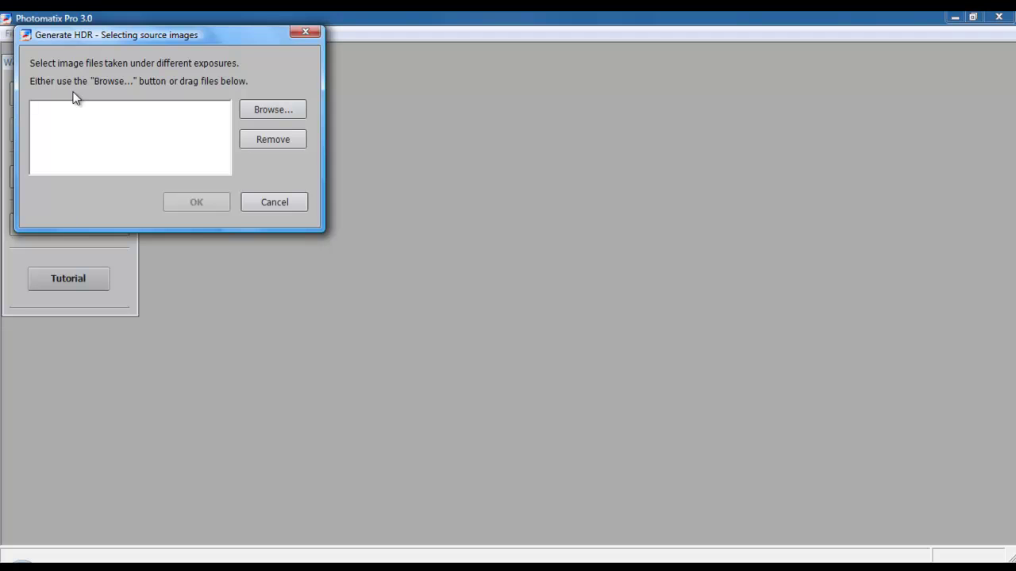
{"action": "left_click", "coordinate": [275, 112]}
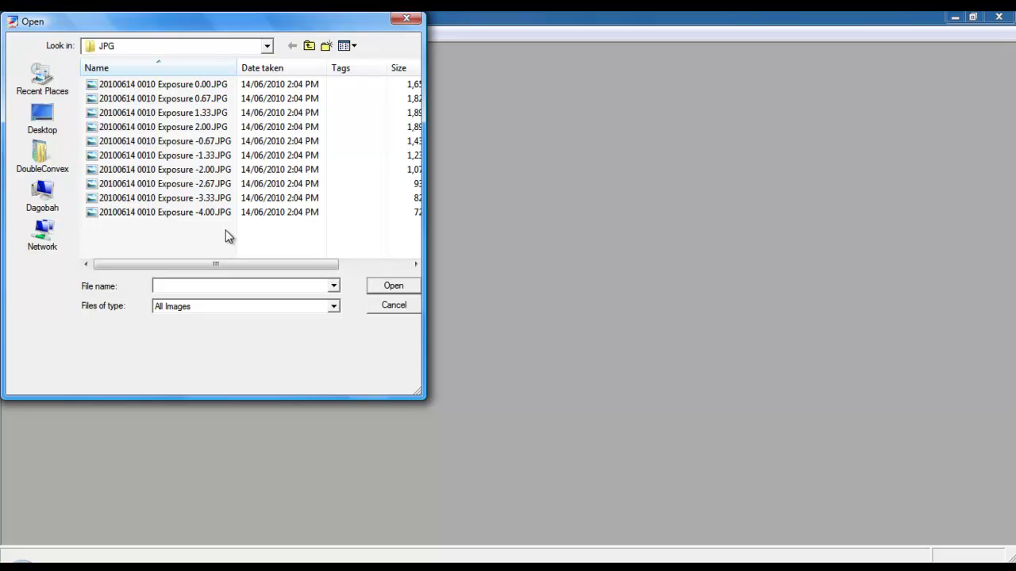
{"action": "key", "text": "ctrl+a"}
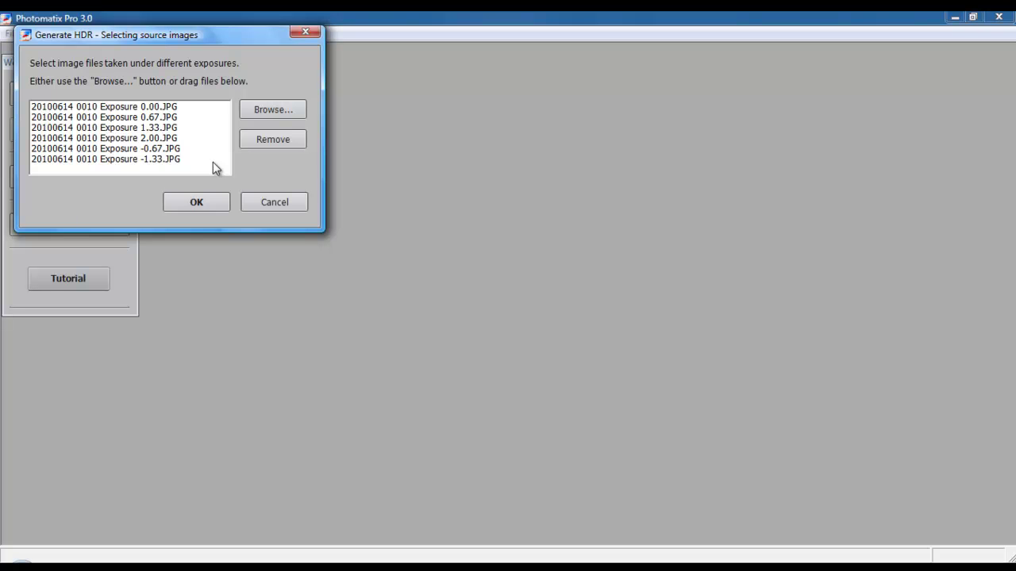
{"action": "left_click", "coordinate": [272, 111]}
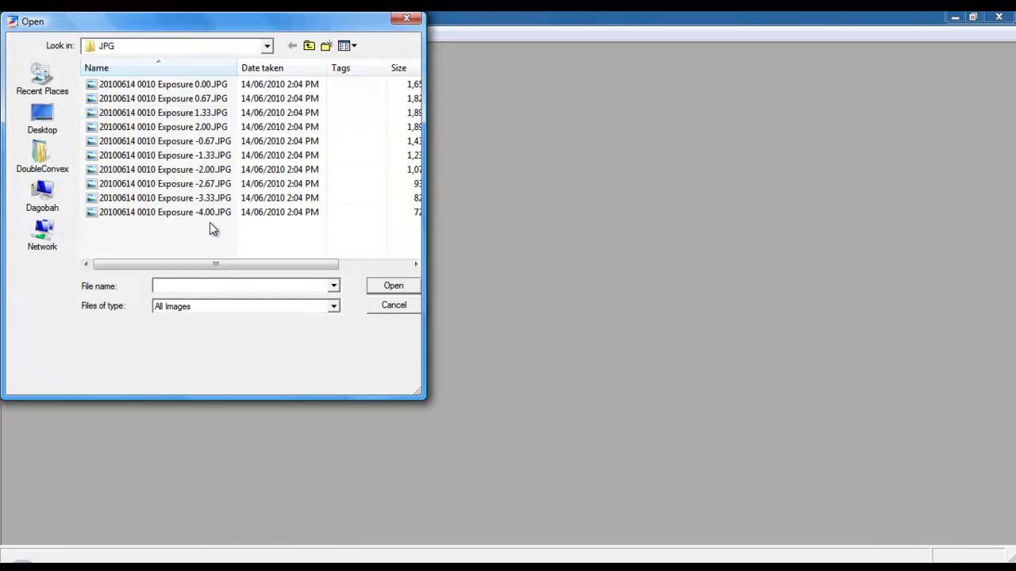
{"action": "left_click_drag", "start_coordinate": [212, 229], "coordinate": [177, 165]}
{"action": "left_click", "coordinate": [392, 286]}
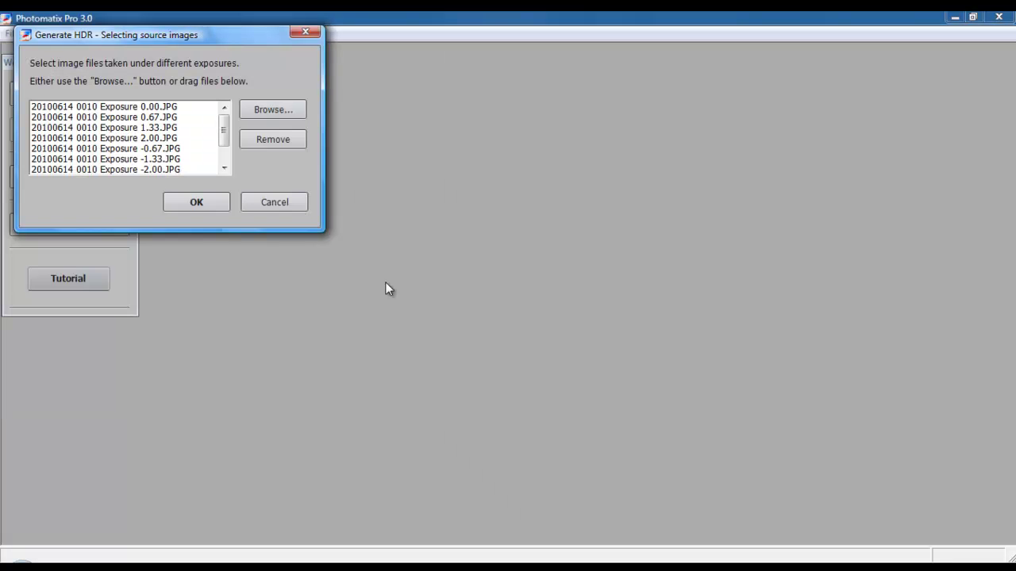
{"action": "scroll", "coordinate": [224, 146], "scroll_direction": "down", "scroll_amount": 1}
{"action": "left_click_drag", "start_coordinate": [225, 145], "coordinate": [226, 128]}
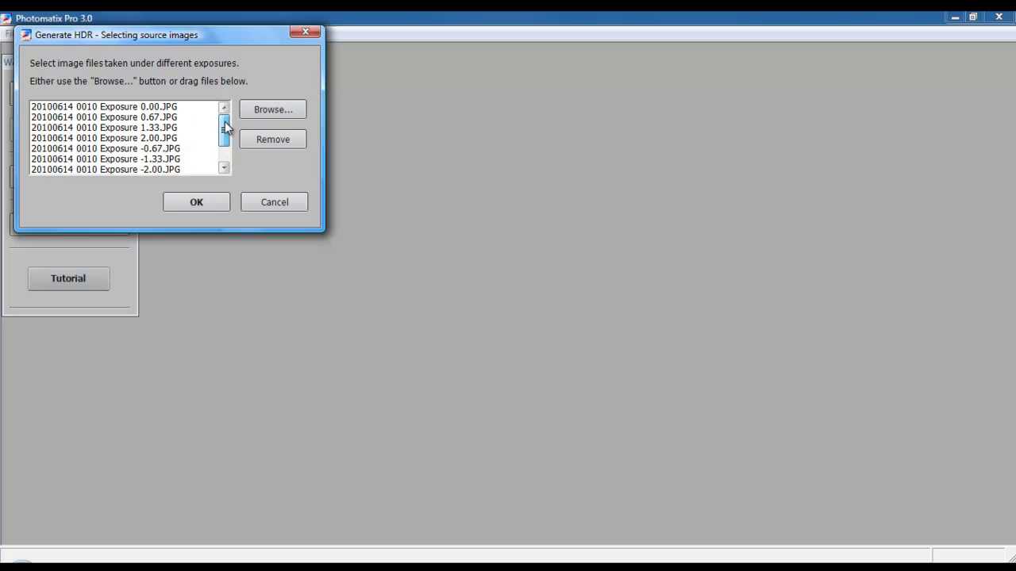
{"action": "left_click", "coordinate": [194, 204]}
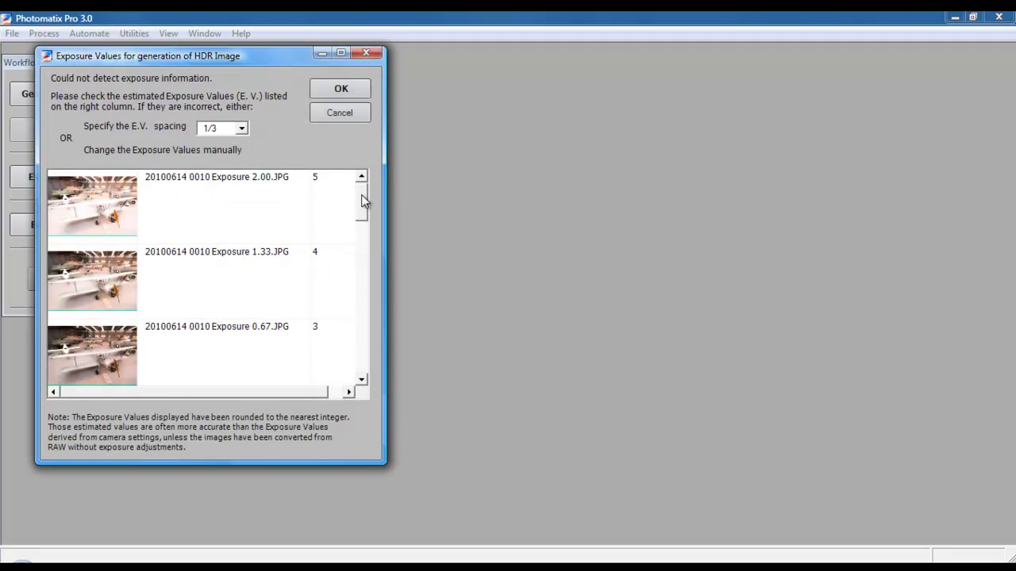
Step: Change the E.V. spacing from 1/3 to 2/3 and accept the exposure values
{"action": "mouse_move", "coordinate": [361, 200]}
{"action": "left_mouse_down"}
{"action": "mouse_move", "coordinate": [352, 238]}
{"action": "mouse_move", "coordinate": [362, 358]}
{"action": "mouse_move", "coordinate": [366, 197]}
{"action": "left_mouse_up"}
{"action": "left_click", "coordinate": [242, 129]}
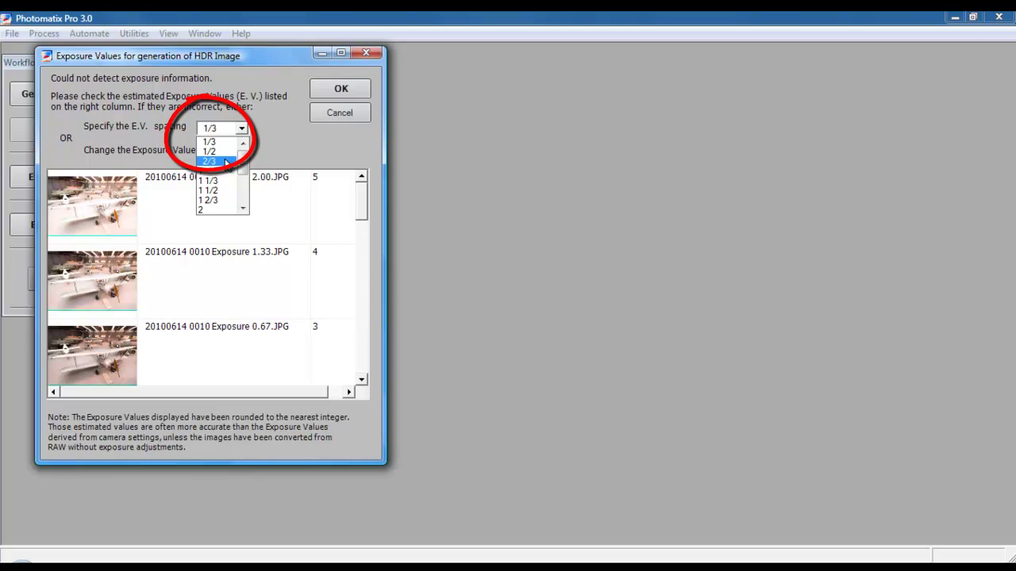
{"action": "left_click", "coordinate": [226, 162]}
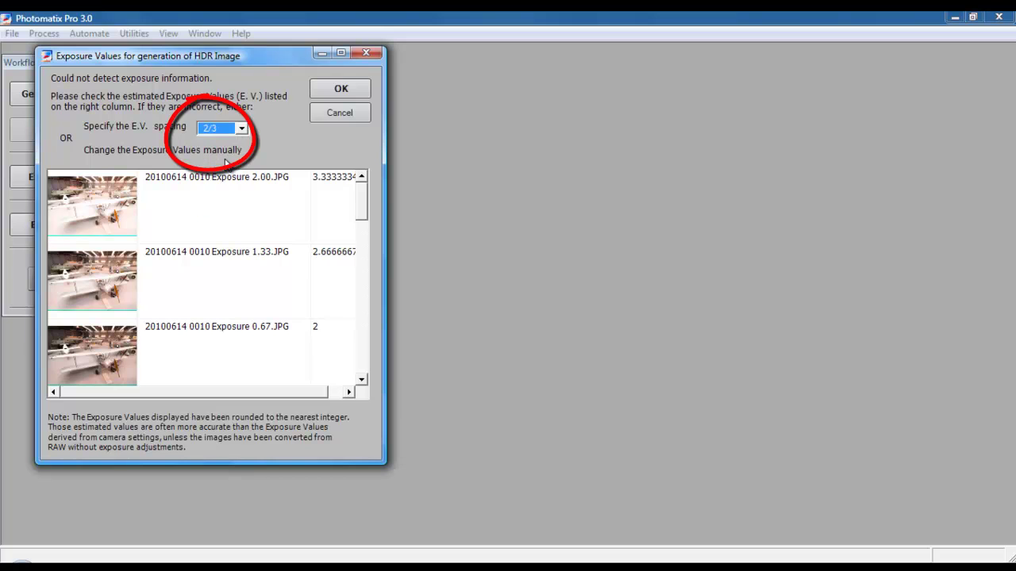
{"action": "left_click", "coordinate": [358, 94]}
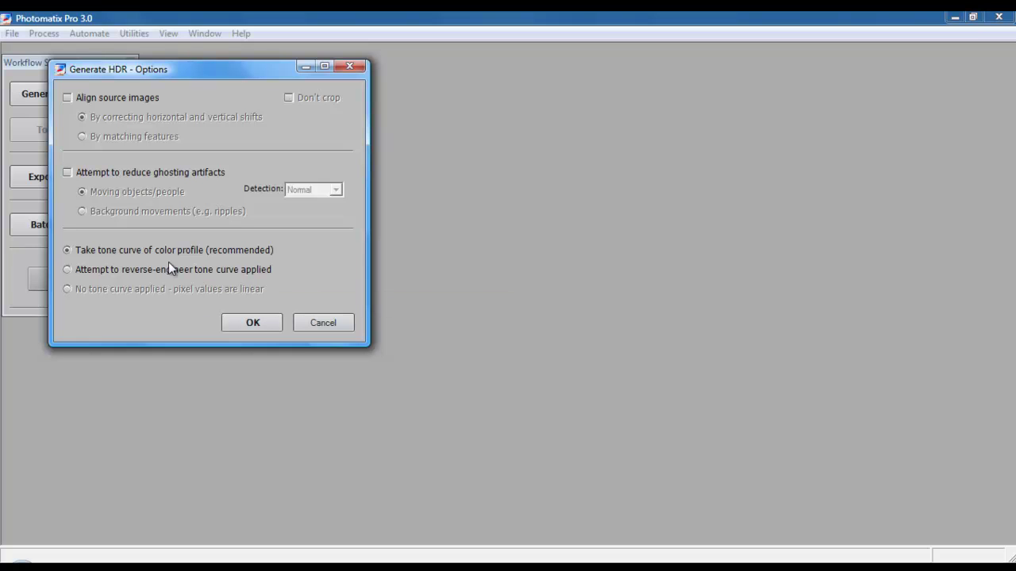
Step: Accept the HDR options with Align and ghosting off and the colour-profile tone curve
{"action": "left_click", "coordinate": [236, 322]}
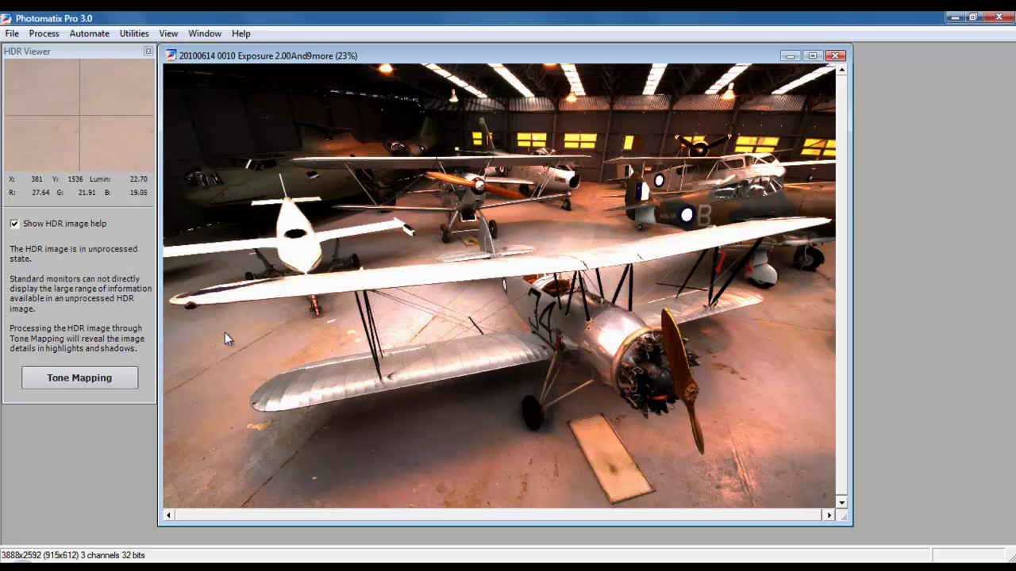
Step: Once the hangar HDR image is generated, start Tone Mapping from the HDR Viewer panel
{"action": "left_click", "coordinate": [88, 383]}
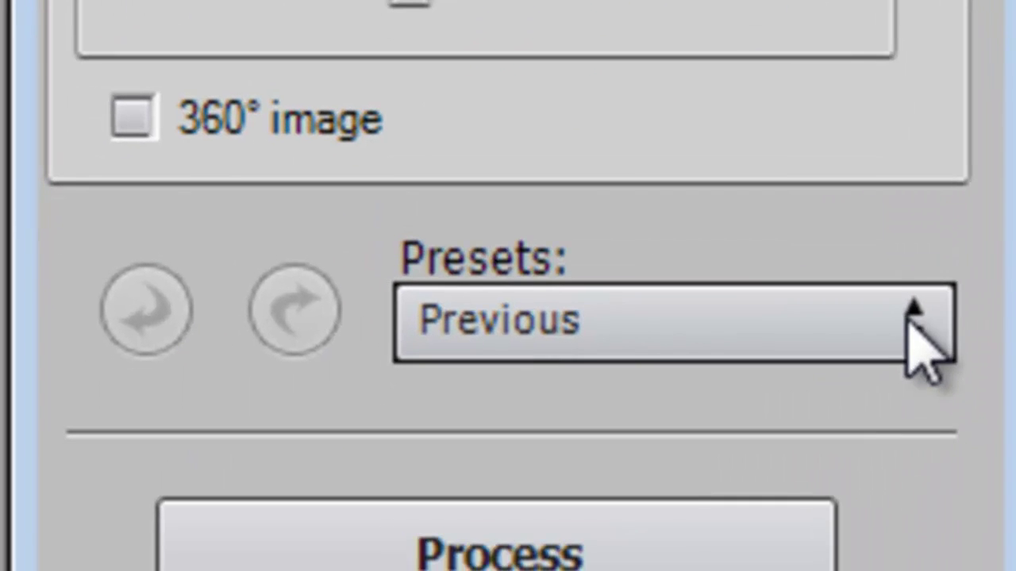
Step: Apply the Default preset from the tone mapping Presets list
{"action": "left_click", "coordinate": [909, 331]}
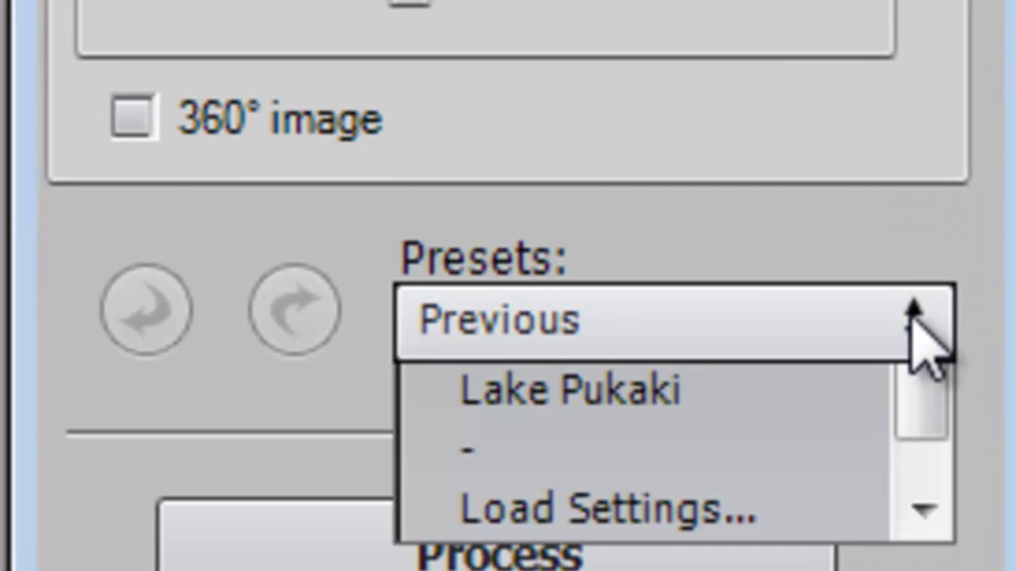
{"action": "left_click", "coordinate": [913, 403]}
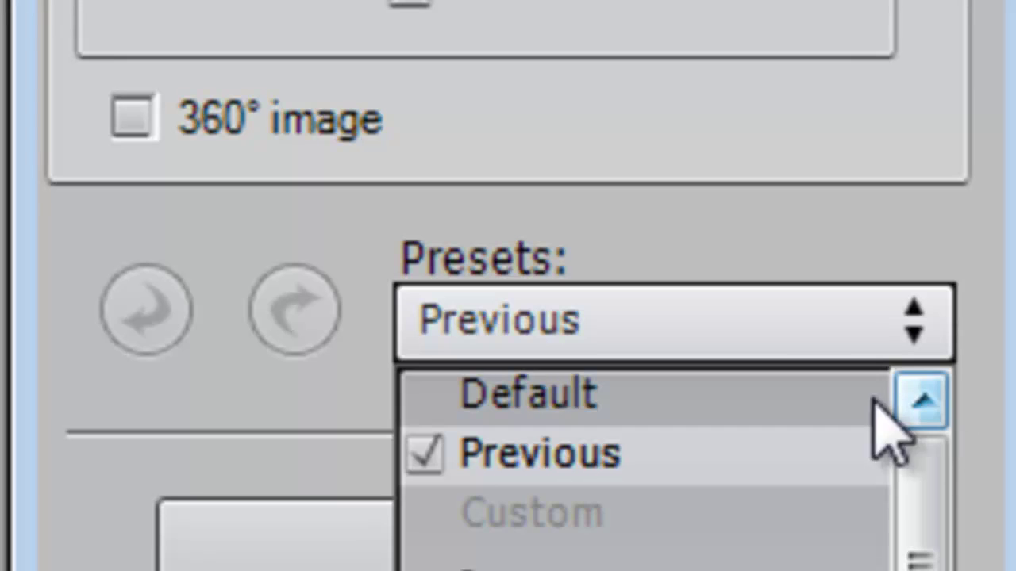
{"action": "left_click", "coordinate": [796, 411]}
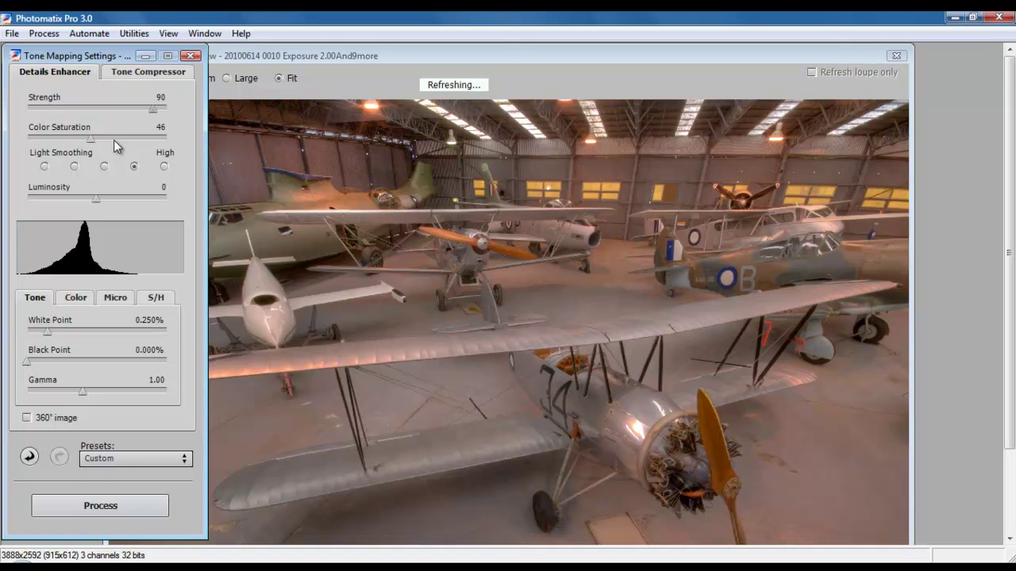
Step: Set Color Saturation to 90 and, after trying Low through High, Light Smoothing to Very High
{"action": "left_click_drag", "start_coordinate": [96, 140], "coordinate": [154, 142]}
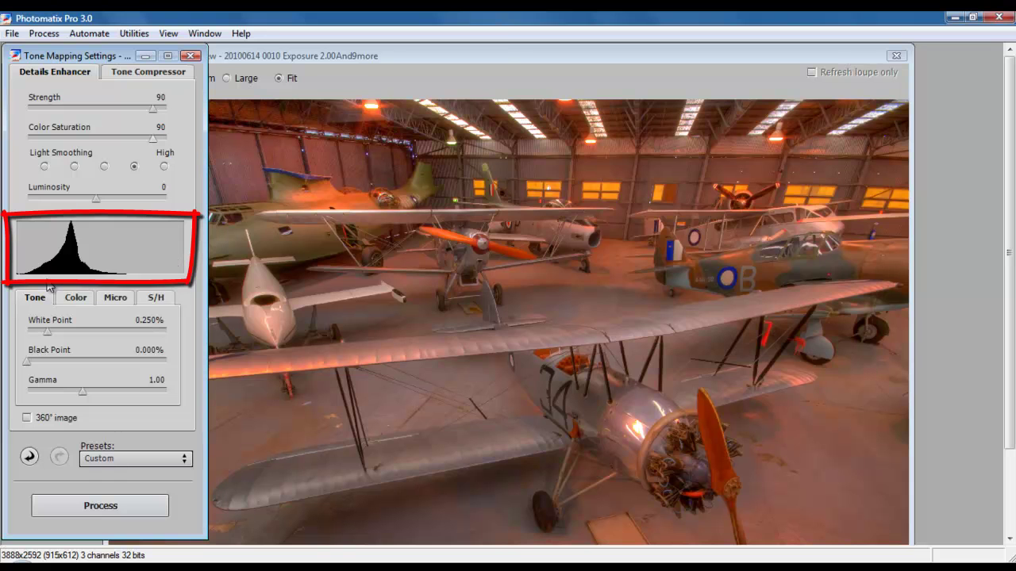
{"action": "left_click", "coordinate": [75, 167]}
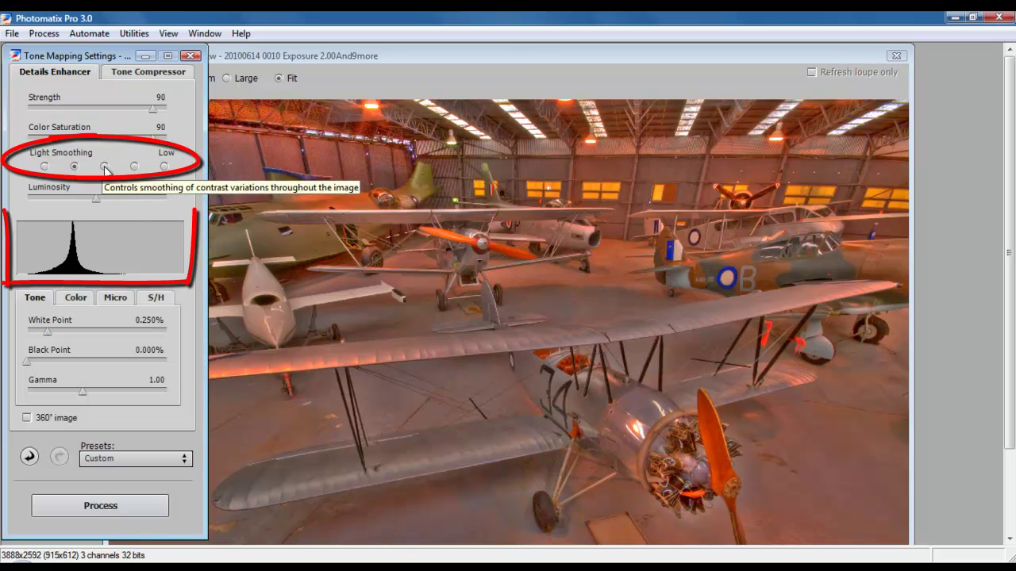
{"action": "left_click", "coordinate": [105, 166]}
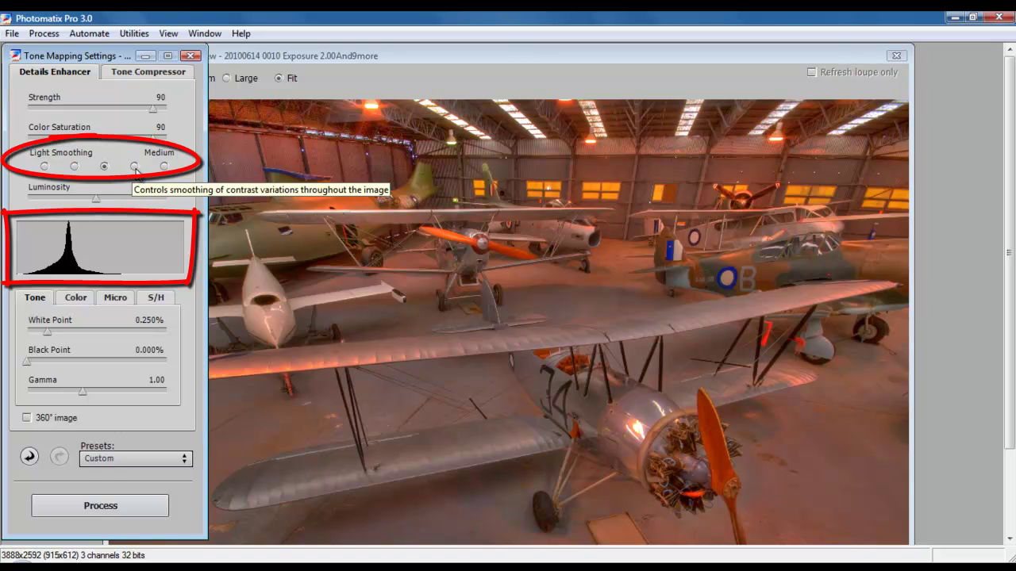
{"action": "left_click", "coordinate": [135, 167]}
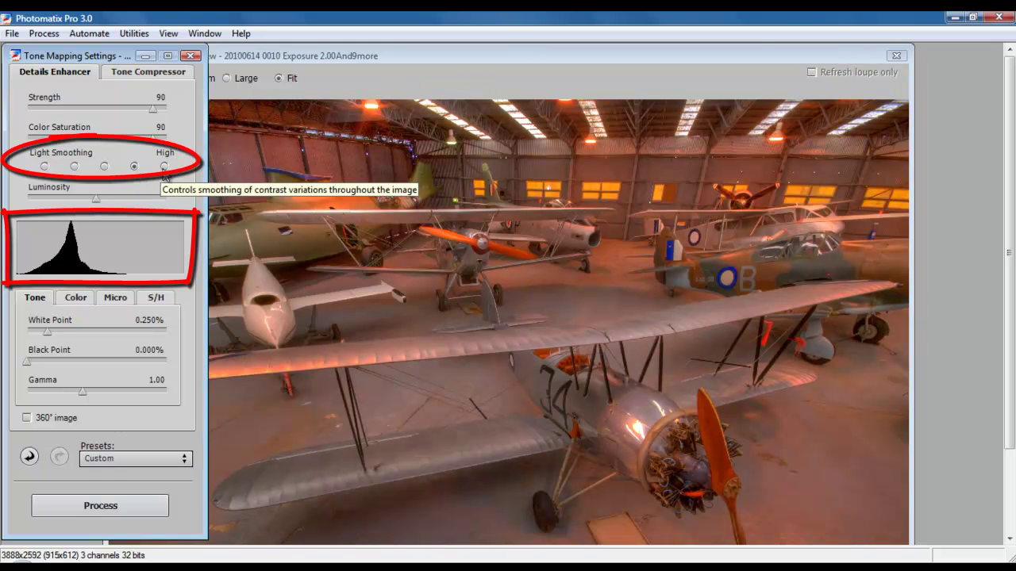
{"action": "left_click", "coordinate": [164, 167]}
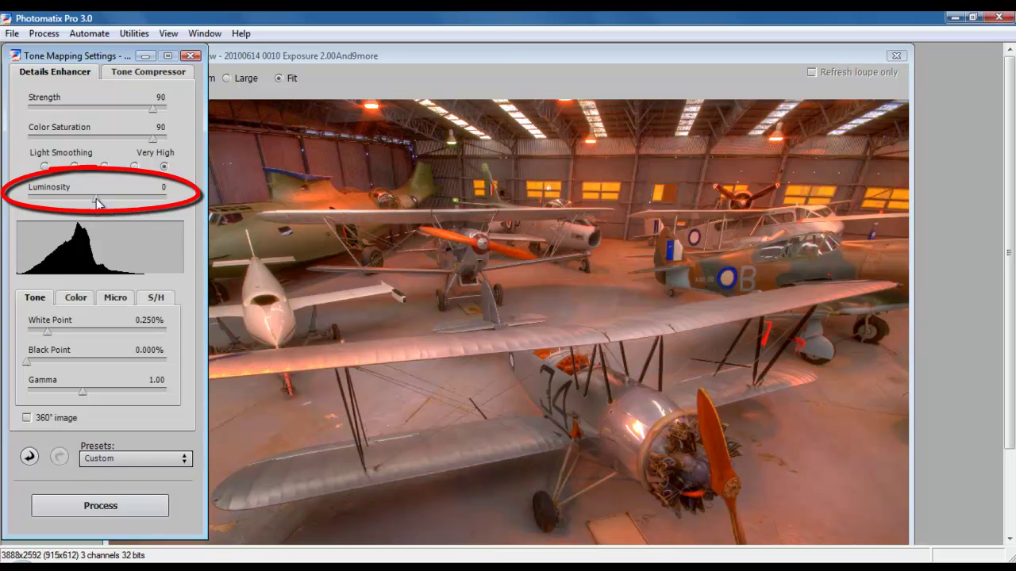
{"action": "left_click_drag", "start_coordinate": [96, 202], "coordinate": [173, 203]}
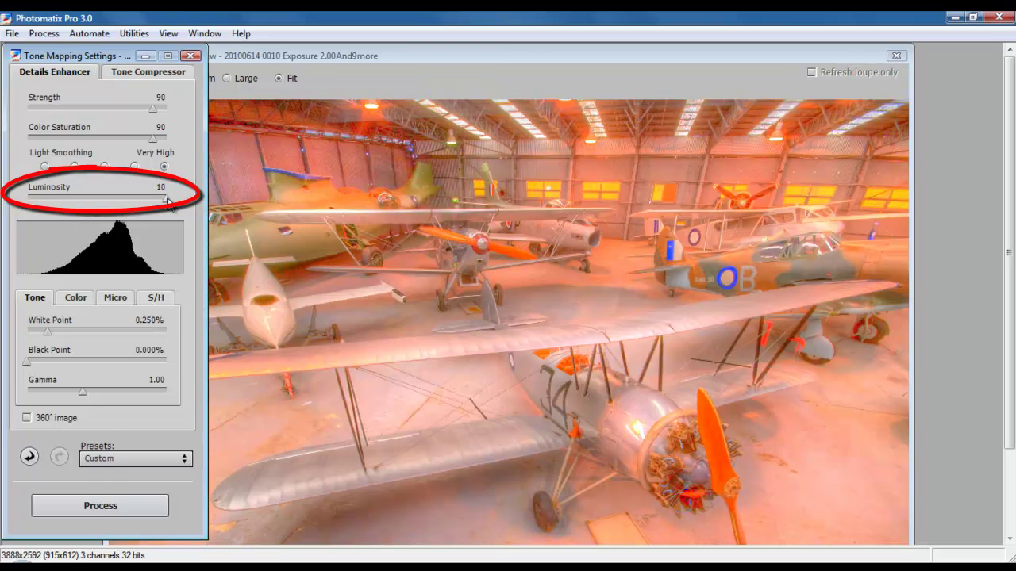
{"action": "left_click_drag", "start_coordinate": [173, 203], "coordinate": [2, 204]}
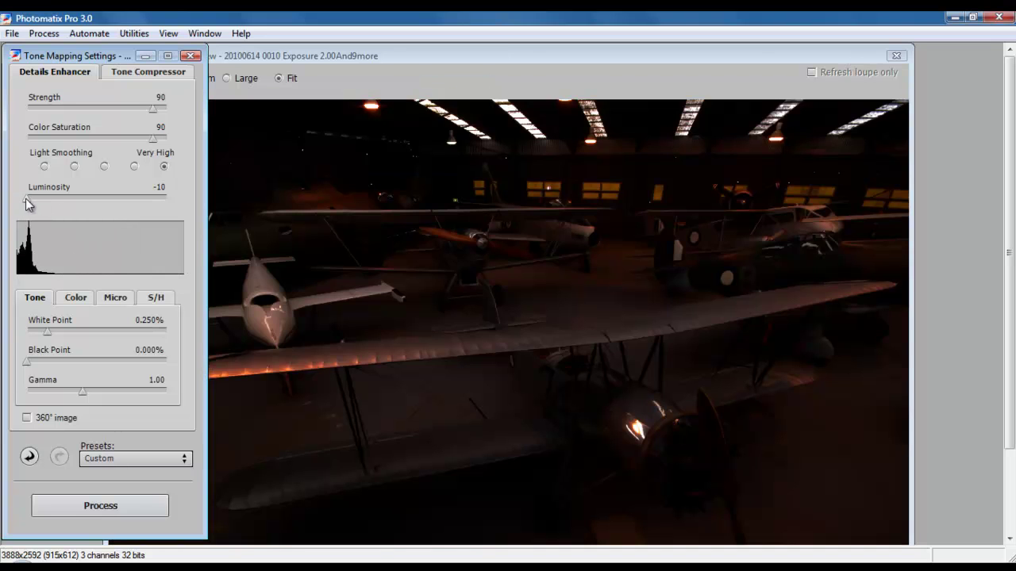
{"action": "left_click_drag", "start_coordinate": [37, 199], "coordinate": [98, 201]}
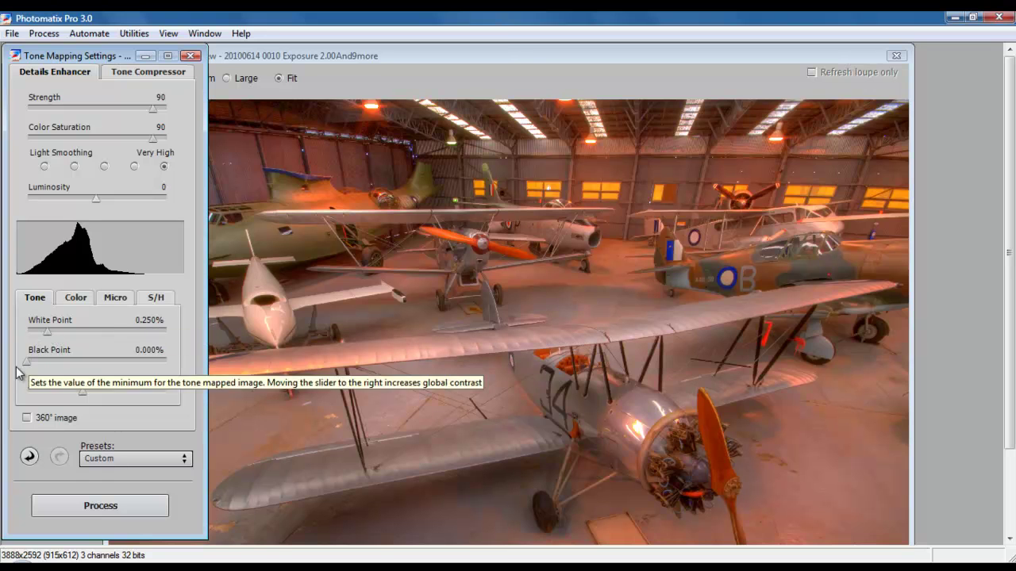
Step: Nudge the Black Point up to 0.111% for slightly more global contrast
{"action": "left_click_drag", "start_coordinate": [27, 361], "coordinate": [39, 359]}
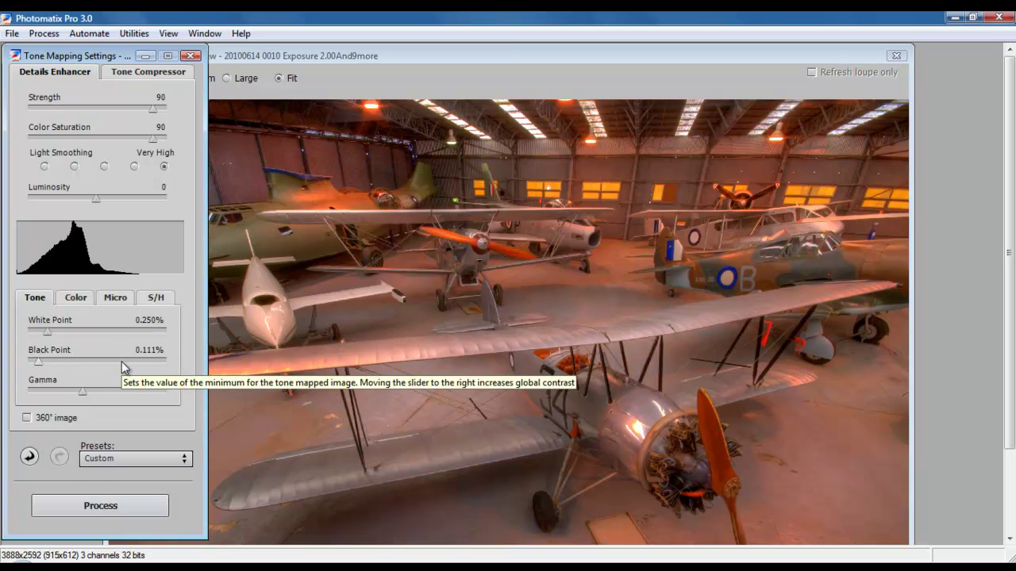
Step: Preview Temperature at -10 and then 10 in the Color settings, returning it to 0
{"action": "left_click", "coordinate": [77, 300]}
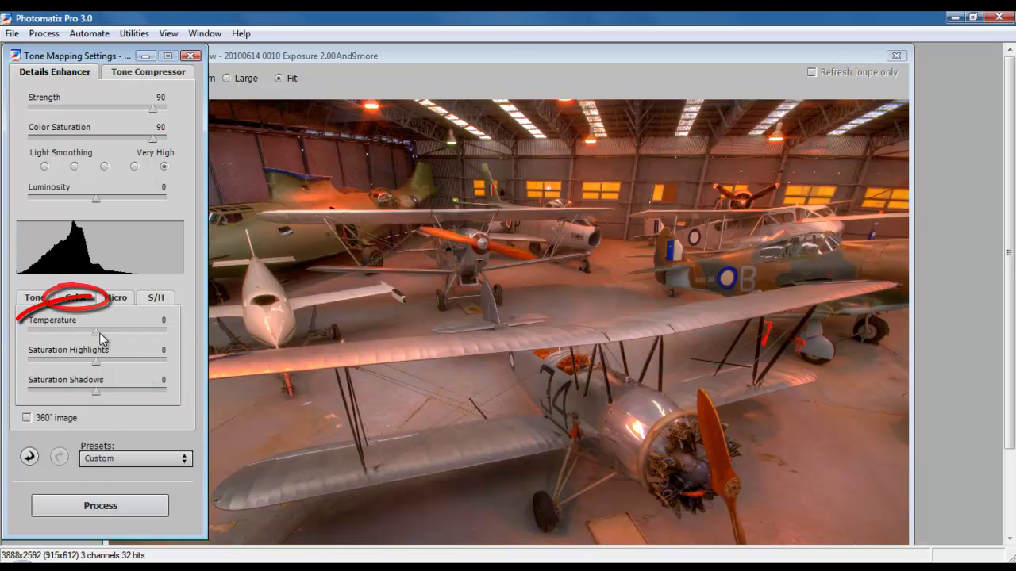
{"action": "left_click_drag", "start_coordinate": [96, 332], "coordinate": [26, 333]}
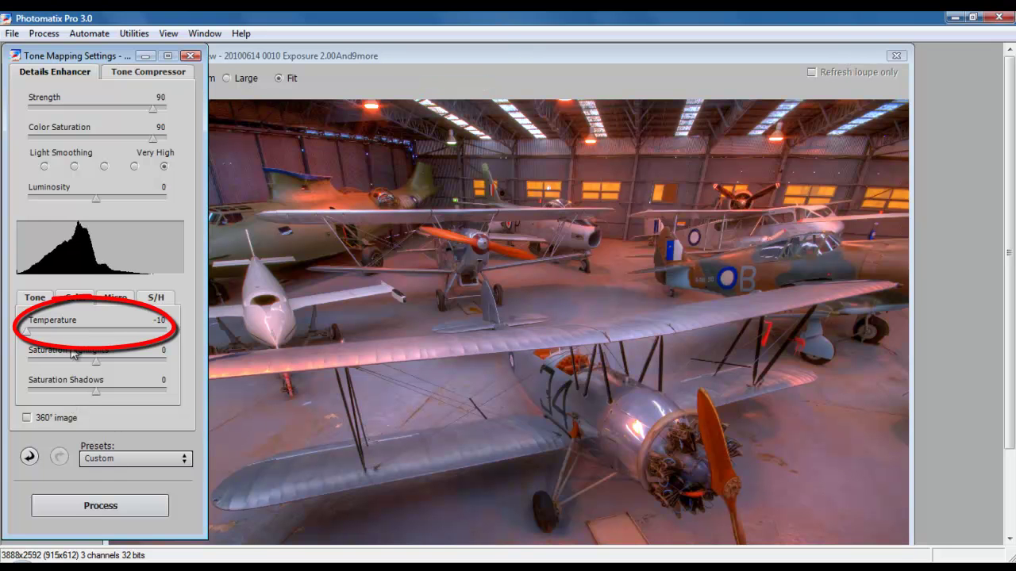
{"action": "left_click_drag", "start_coordinate": [28, 334], "coordinate": [212, 335]}
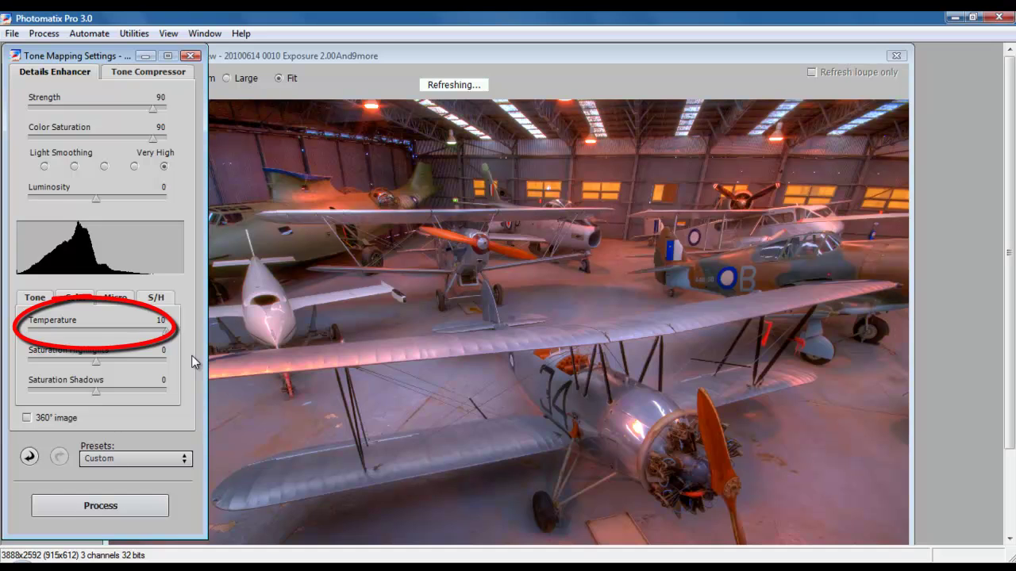
{"action": "left_click_drag", "start_coordinate": [165, 331], "coordinate": [104, 331]}
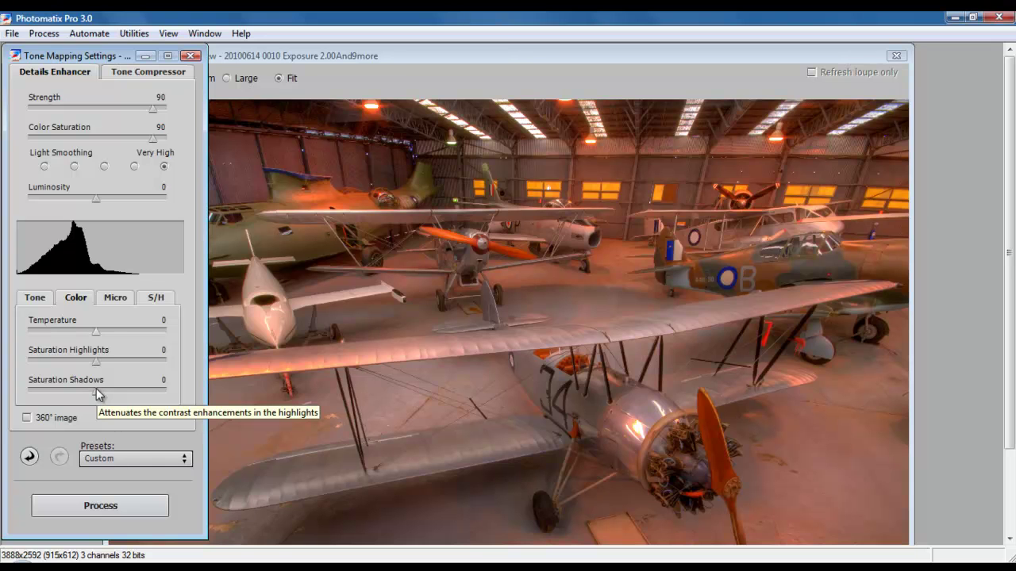
Step: Review the Micro and S/H settings, then process the full image with the current Details Enhancer settings
{"action": "left_click", "coordinate": [115, 297]}
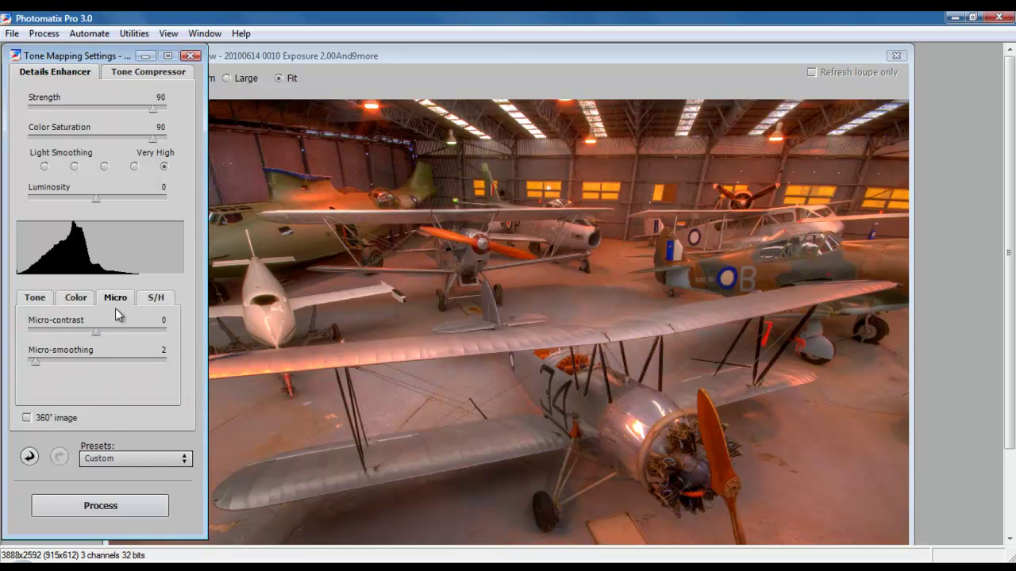
{"action": "left_click", "coordinate": [162, 299]}
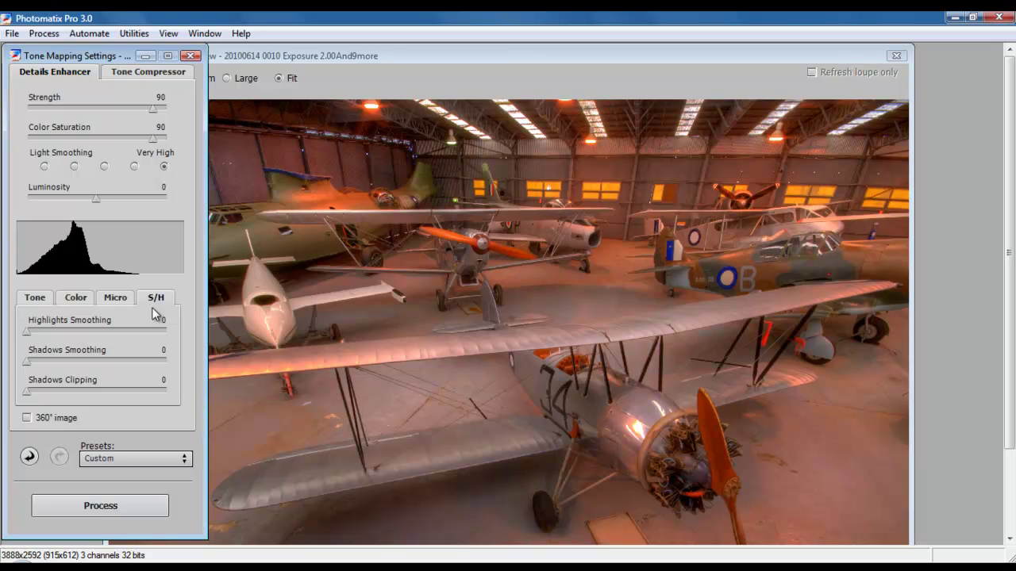
{"action": "left_click", "coordinate": [34, 297]}
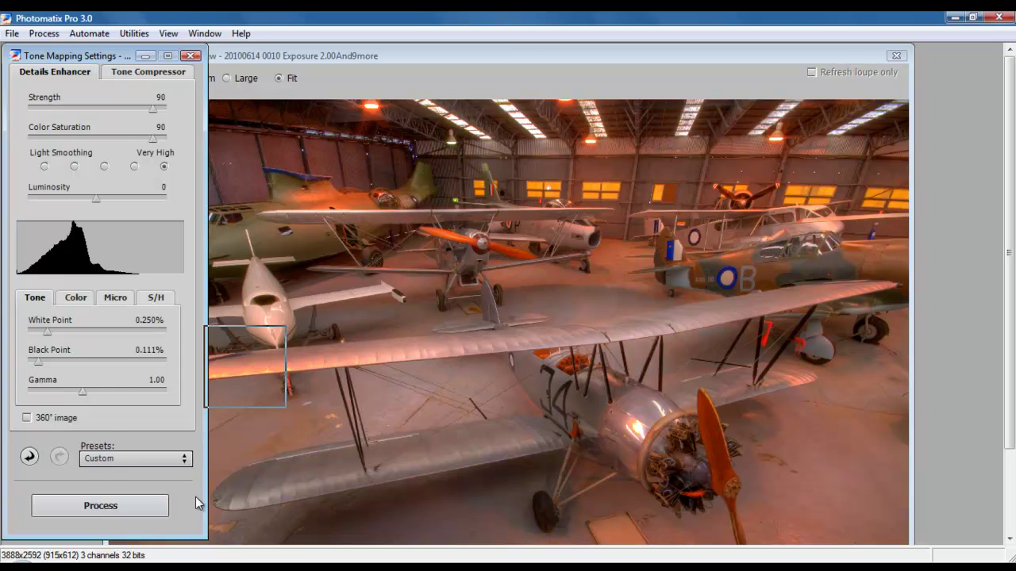
{"action": "left_click", "coordinate": [119, 506]}
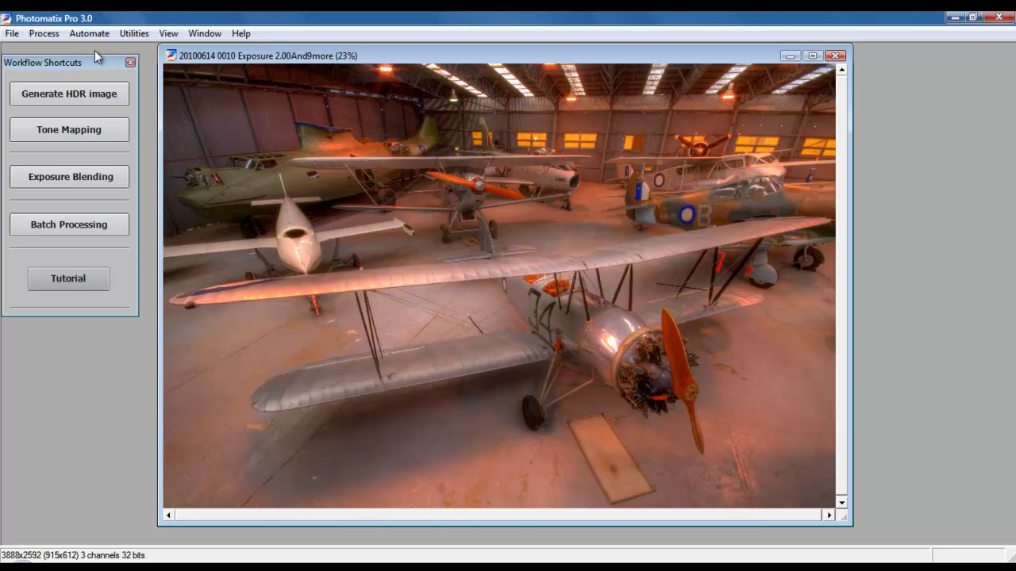
Step: Start Save As and navigate to the empty Finishing folder in HDR Tutorial
{"action": "left_click", "coordinate": [13, 34]}
{"action": "left_click", "coordinate": [47, 111]}
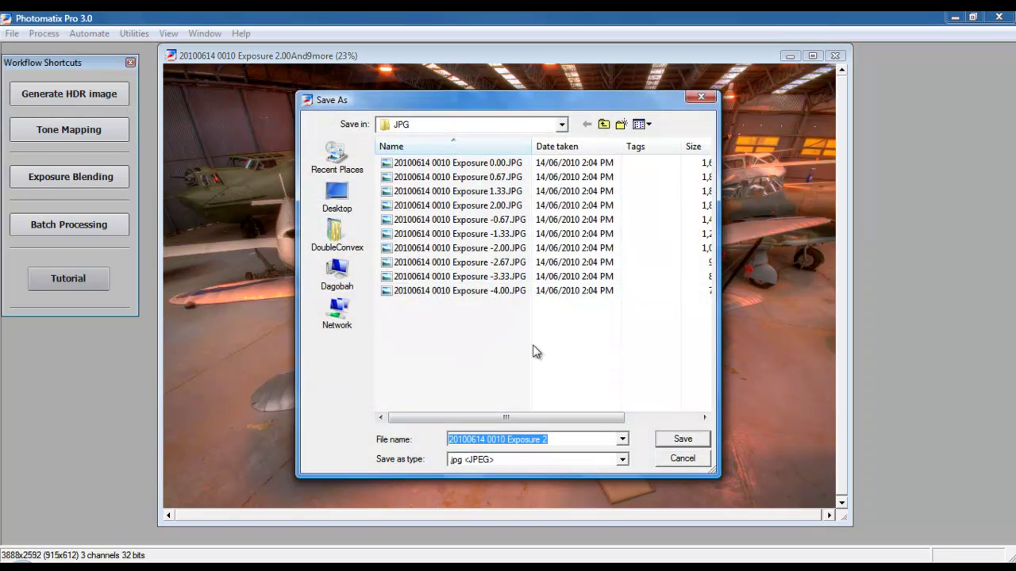
{"action": "left_click", "coordinate": [604, 124]}
{"action": "double_click", "coordinate": [401, 177]}
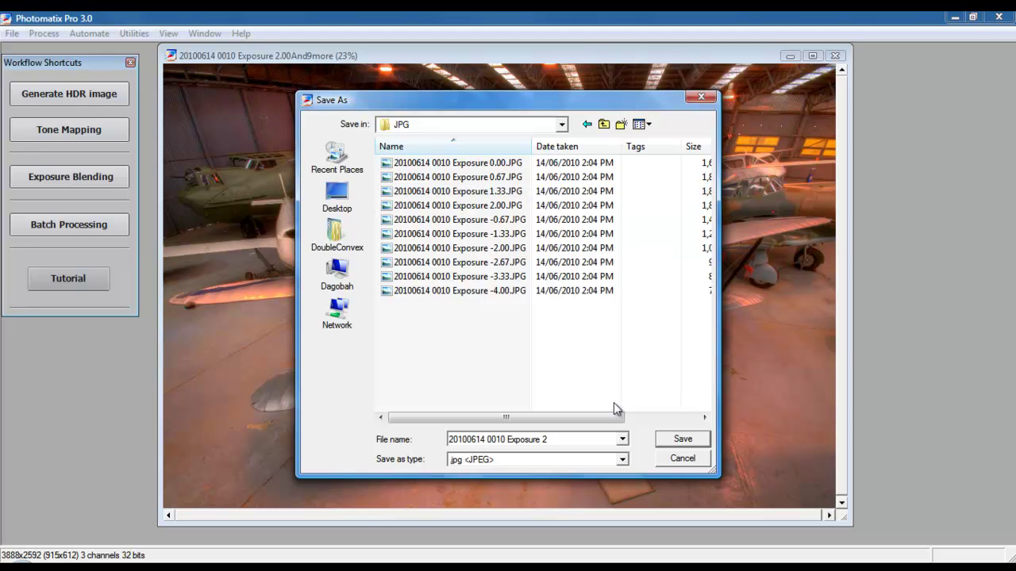
{"action": "left_click", "coordinate": [604, 124]}
{"action": "double_click", "coordinate": [408, 164]}
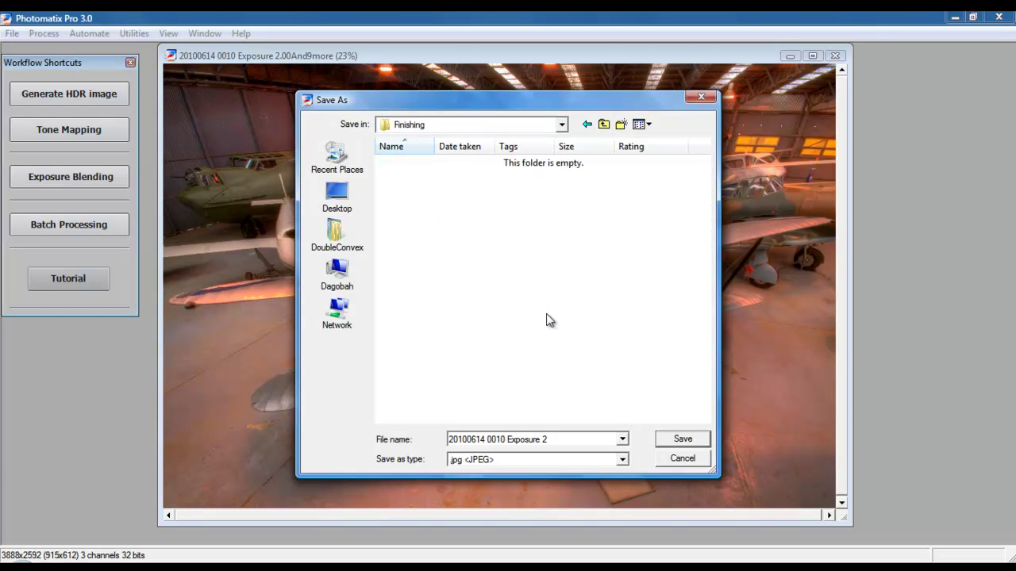
{"action": "left_click", "coordinate": [575, 438]}
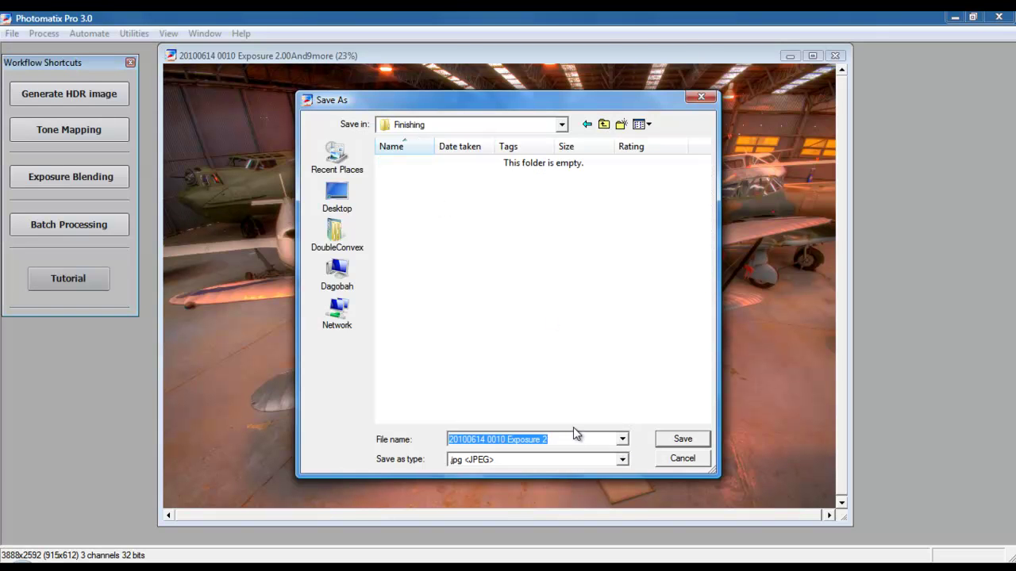
{"action": "left_click", "coordinate": [575, 437]}
{"action": "key", "text": "ctrl+shift+Left"}
{"action": "key", "text": "ctrl+shift+Left"}
{"action": "type", "text": "HDR"}
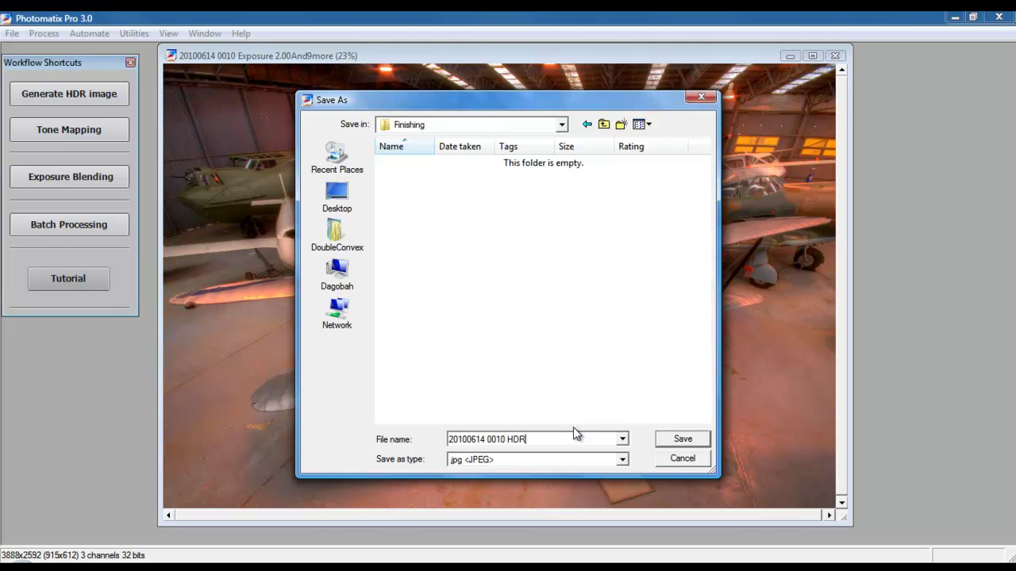
{"action": "key", "text": "Return"}
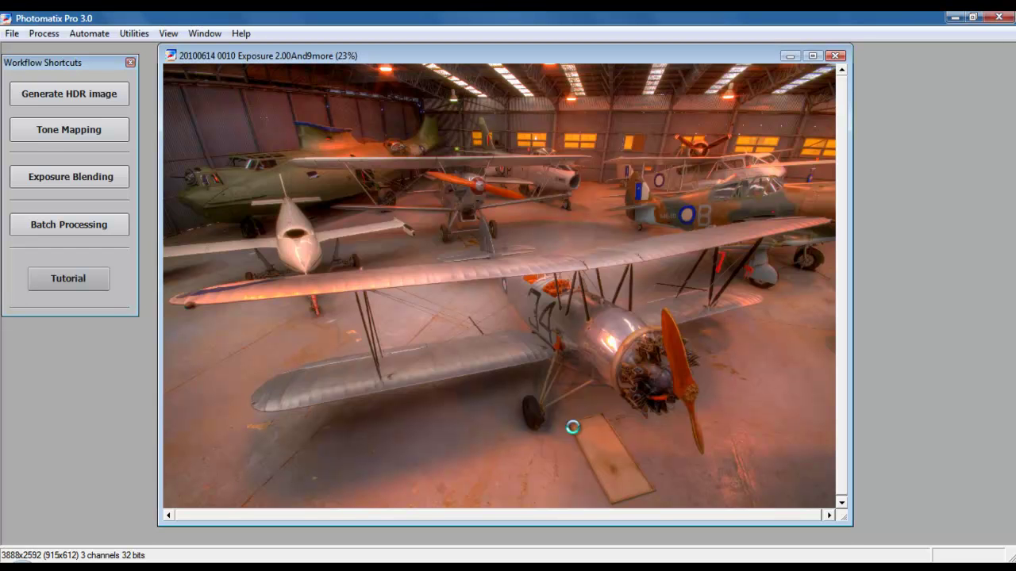